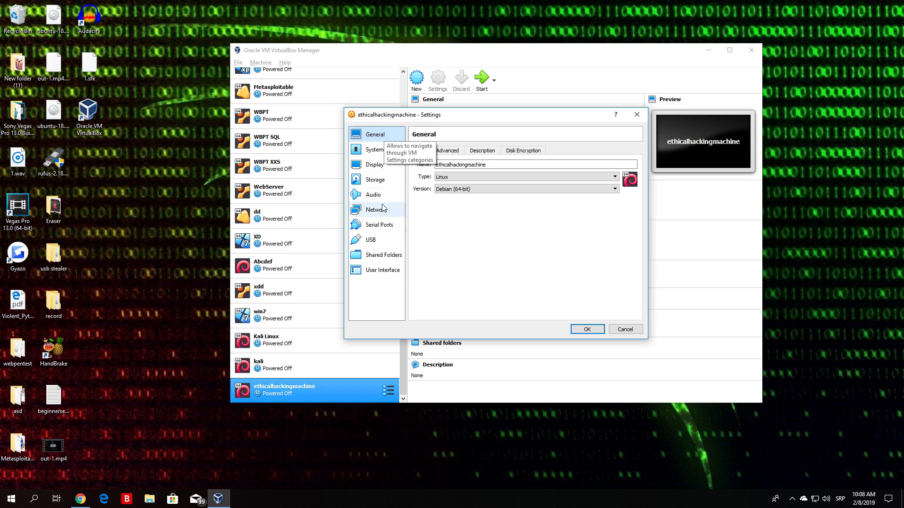
Step: Close the ethicalhackingmachine Settings dialog with OK and launch the VM with Start
left_click(588, 329)
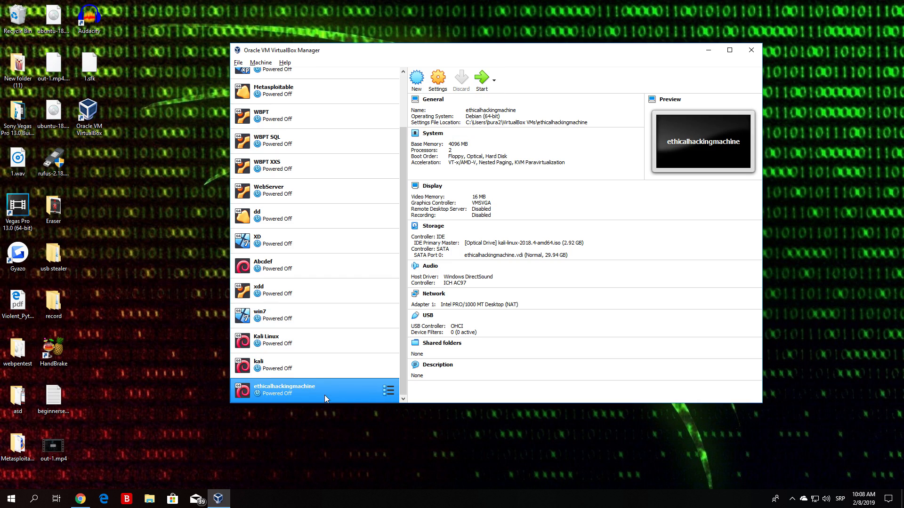
left_click(485, 80)
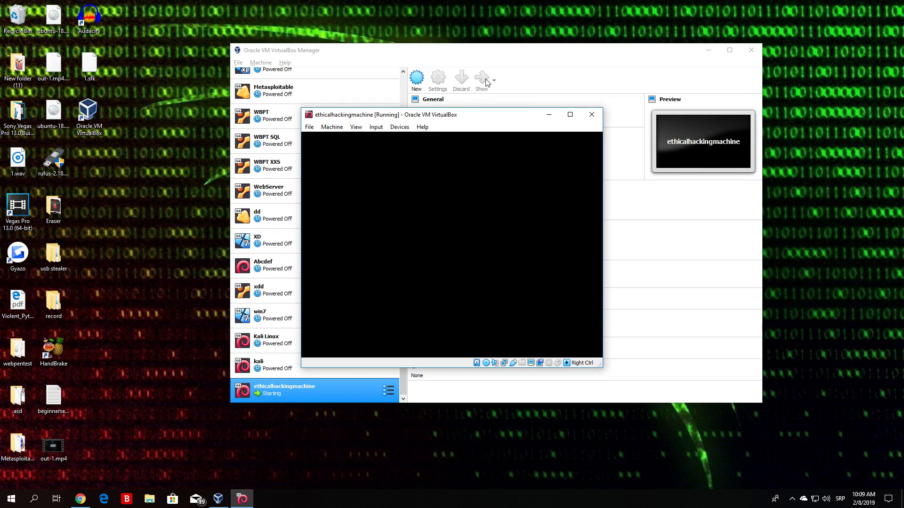
Step: Minimize the VirtualBox Manager window while the VM boots to the Kali menu
left_click(708, 50)
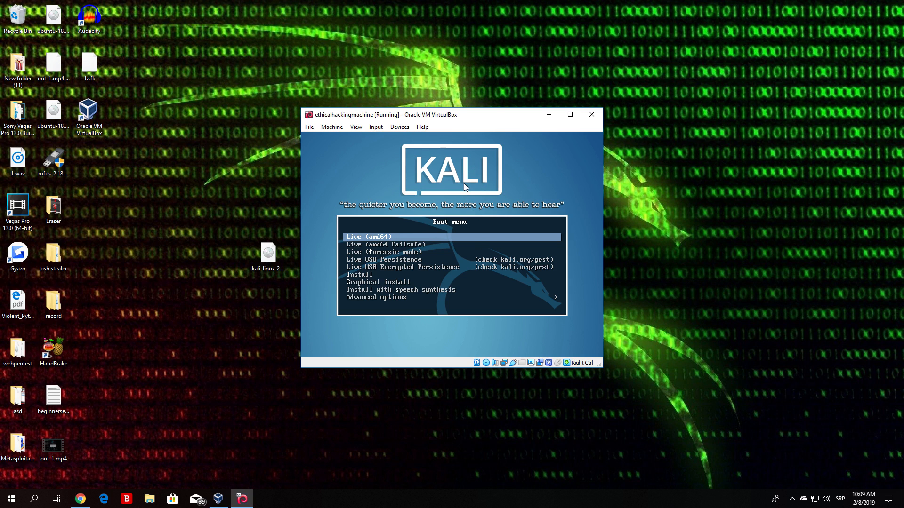
Step: Browse the Kali boot options and boot the text-mode Install entry
key("Down")
key("Up")
key("Down")
key("Down")
key("Down")
key("Up")
key("Up")
key("Up")
key("Down")
key("Down")
key("Up")
key("Up")
key("Down")
key("Down")
key("Down")
key("Down")
key("Down")
key("Down")
key("Down")
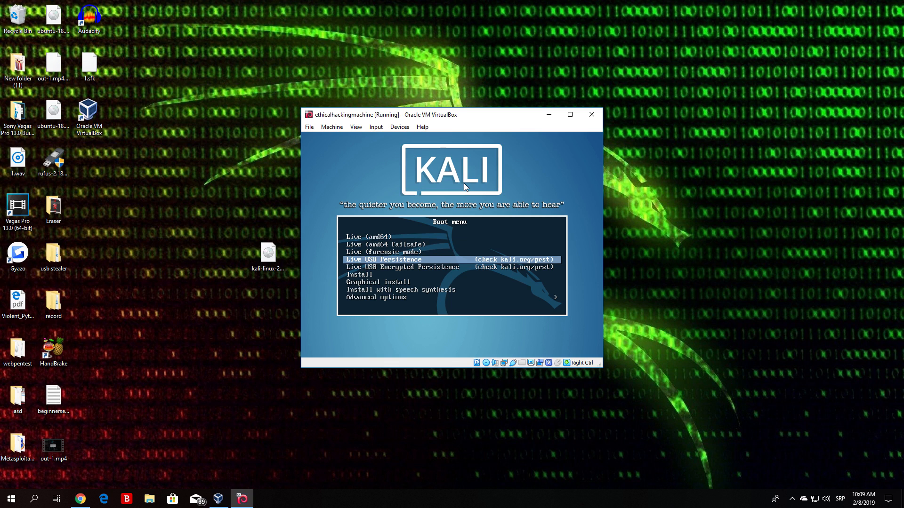
key("Down")
key("Up")
key("Up")
key("Up")
key("Up")
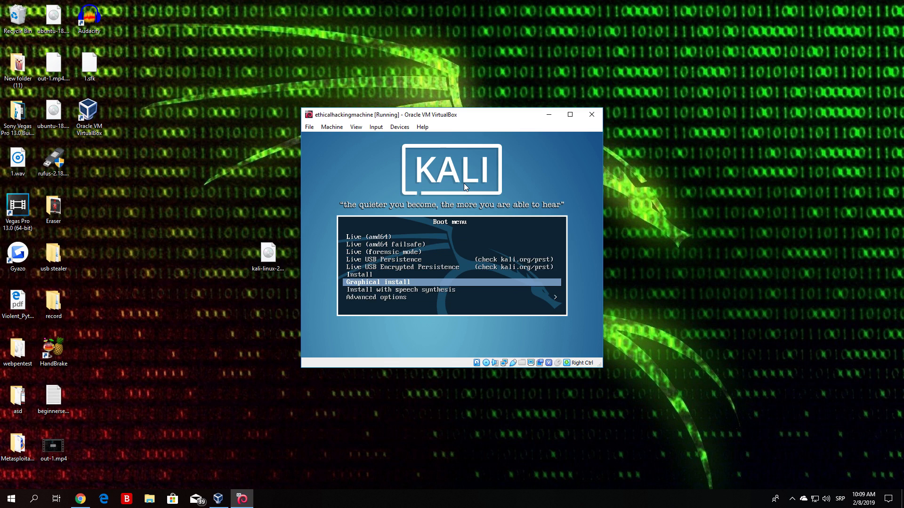
key("Down")
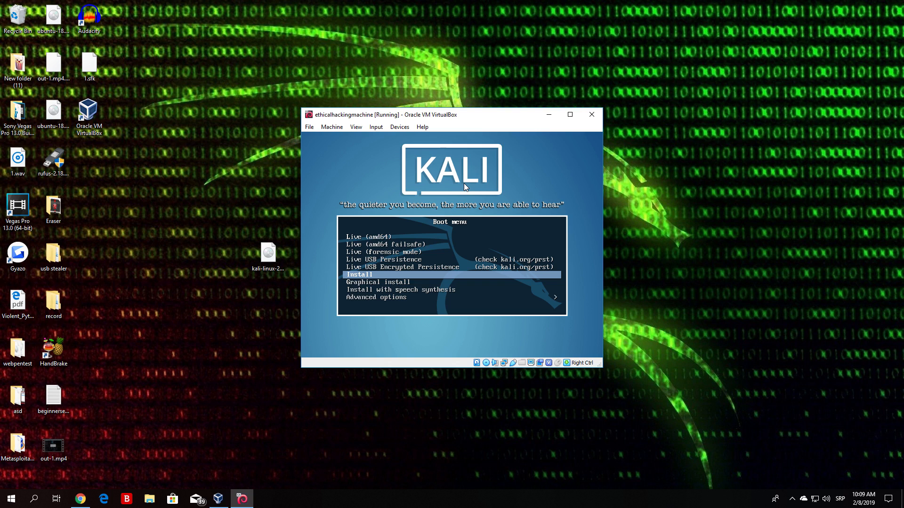
key("Down")
key("Up")
key("Down")
key("Up")
key("Return")
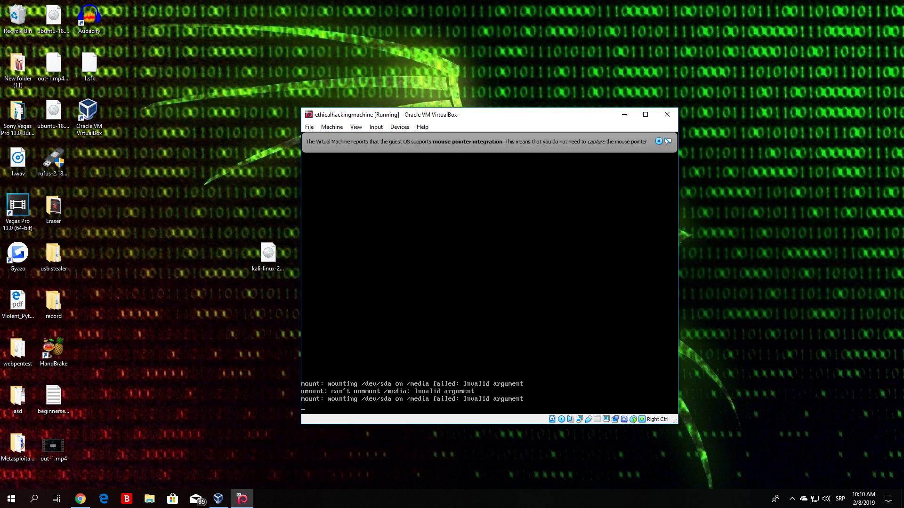
Step: Dismiss the mouse integration notice and pick English as the installer language
left_click(658, 141)
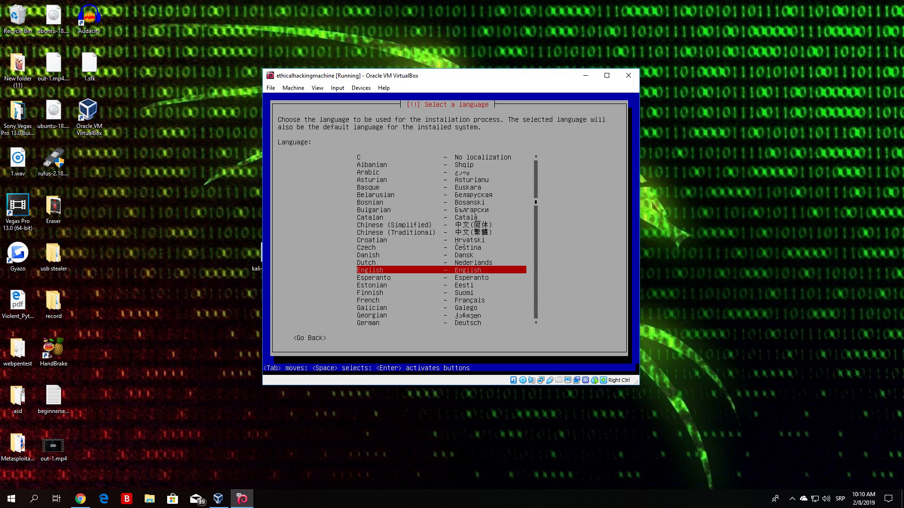
key("Up")
key("Up")
key("Up")
key("Up")
key("Up")
key("Up")
key("Up")
key("Up")
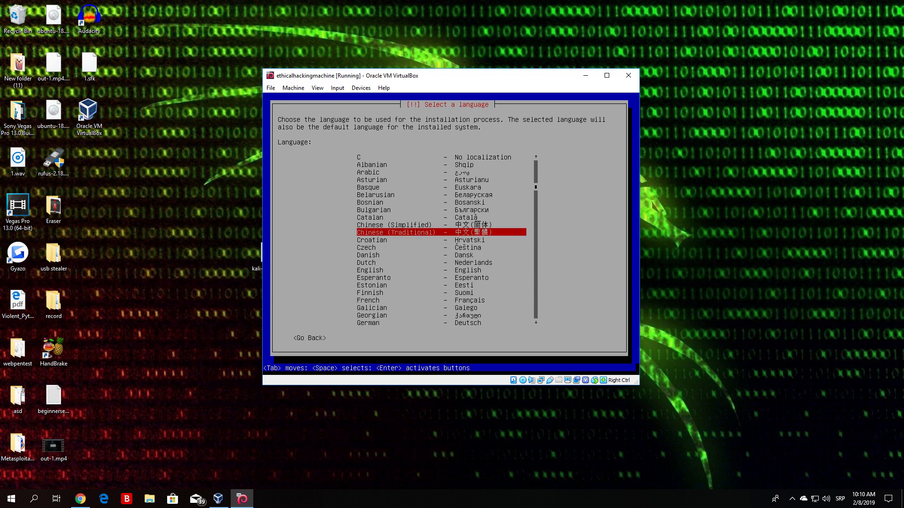
key("Down")
key("Down")
key("Down")
key("Down")
key("Down")
key("Down")
key("Down")
key("Down")
key("Down")
key("Down")
key("Down")
key("Down")
key("Down")
key("Down")
key("Down")
key("Down")
key("Down")
key("Down")
key("Down")
key("Down")
key("Down")
key("Down")
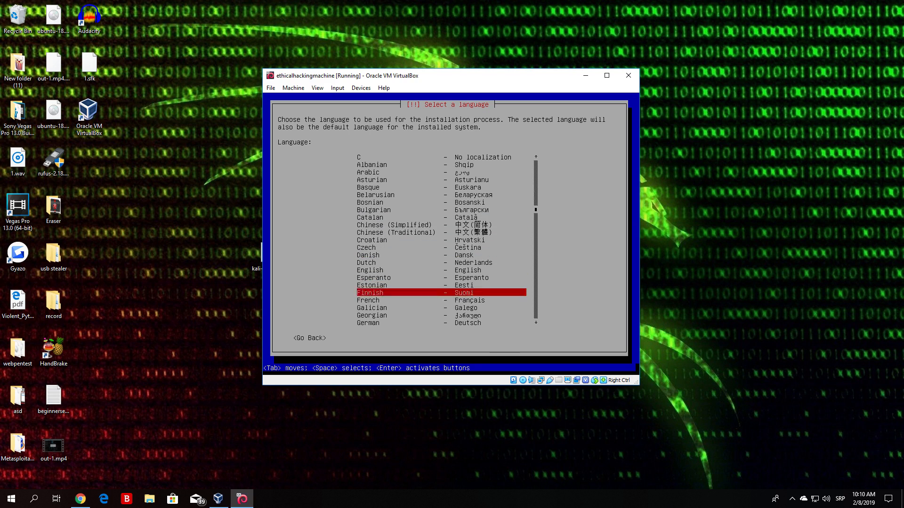
key("Up")
key("Up")
key("Up")
key("Up")
key("Up")
key("Up")
key("Up")
key("Up")
key("Up")
key("Up")
key("Up")
key("Up")
key("Up")
key("Up")
key("Up")
key("Up")
key("Up")
key("Up")
key("Up")
key("Up")
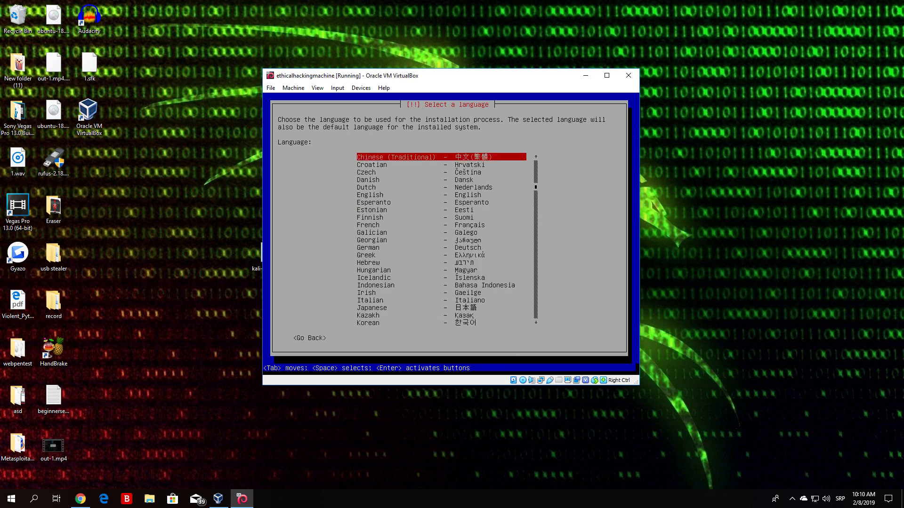
key("Down")
key("Down")
key("Down")
key("Down")
key("Down")
key("Down")
key("Down")
key("Down")
key("Down")
key("Down")
key("Down")
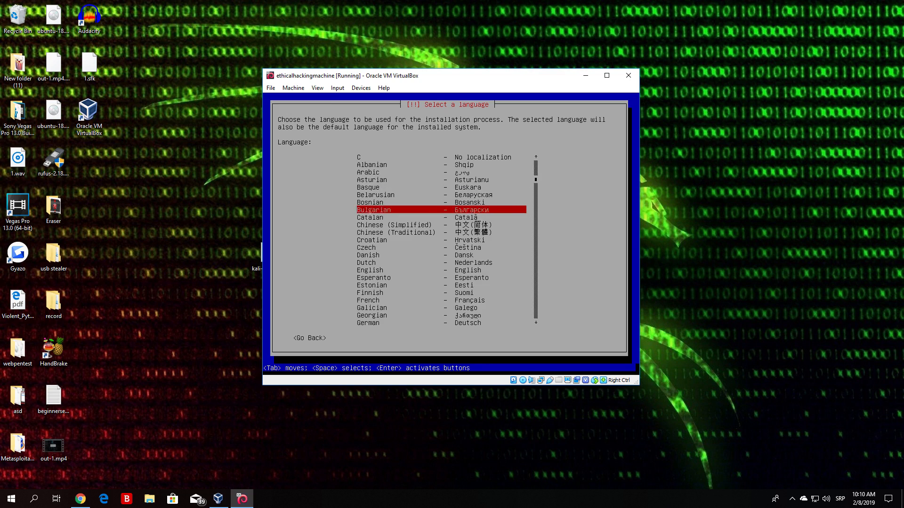
key("Down")
key("Down")
key("Down")
key("Down")
key("Up")
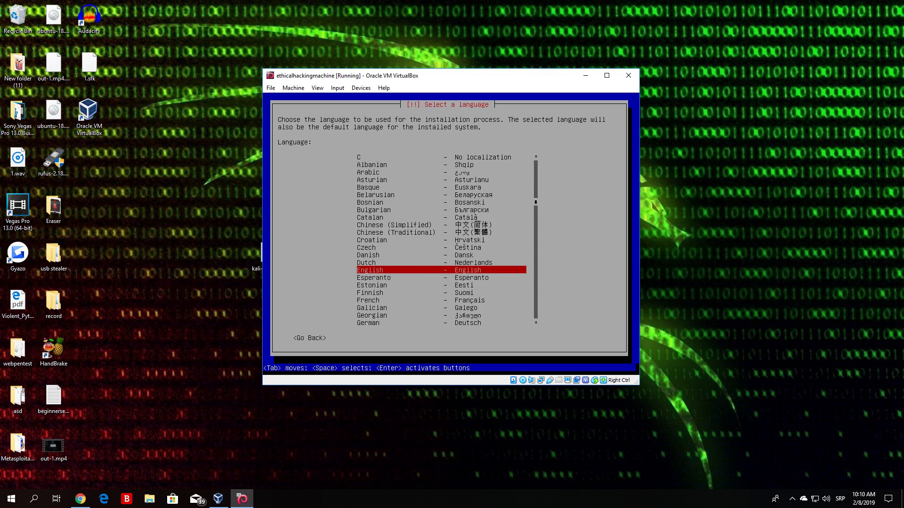
key("Return")
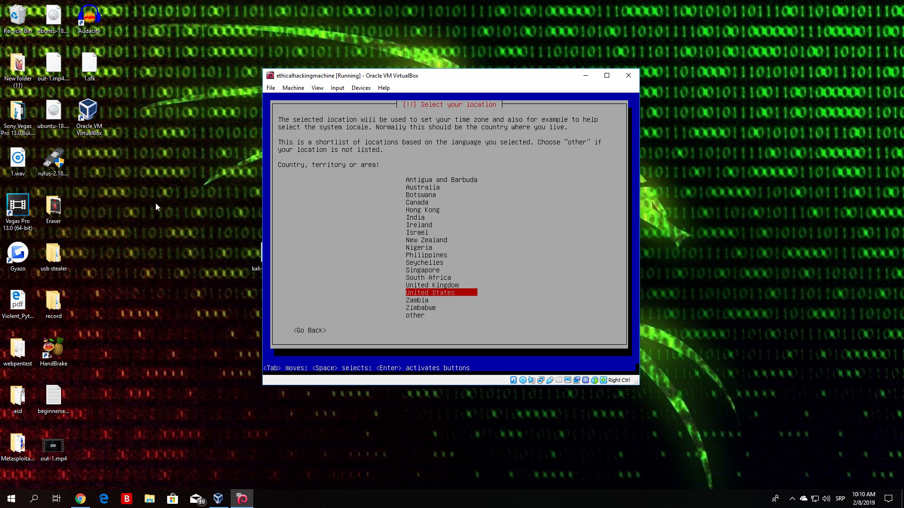
Step: Choose United States from the country list as the location
key("Up")
key("Up")
key("Up")
key("Up")
key("Up")
key("Up")
key("Up")
key("Up")
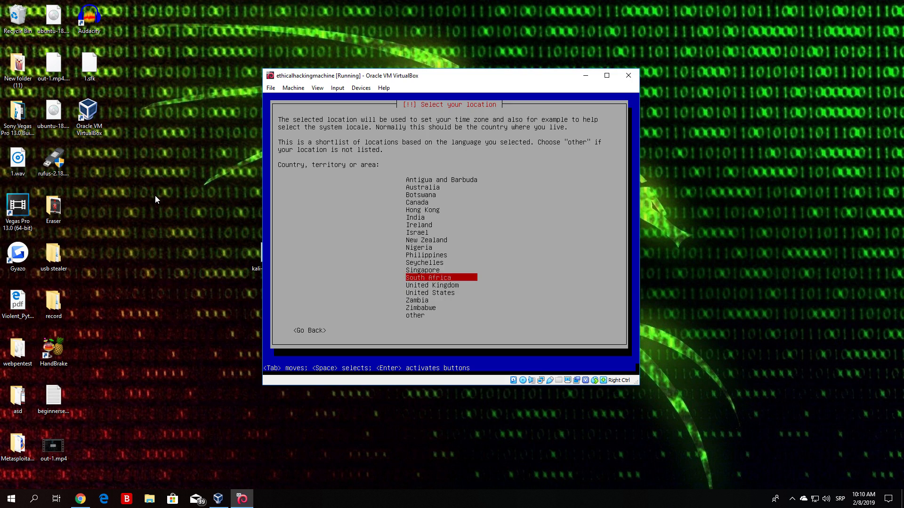
key("Down")
key("Down")
key("Down")
key("Down")
key("Down")
key("Down")
key("Down")
key("Down")
key("Down")
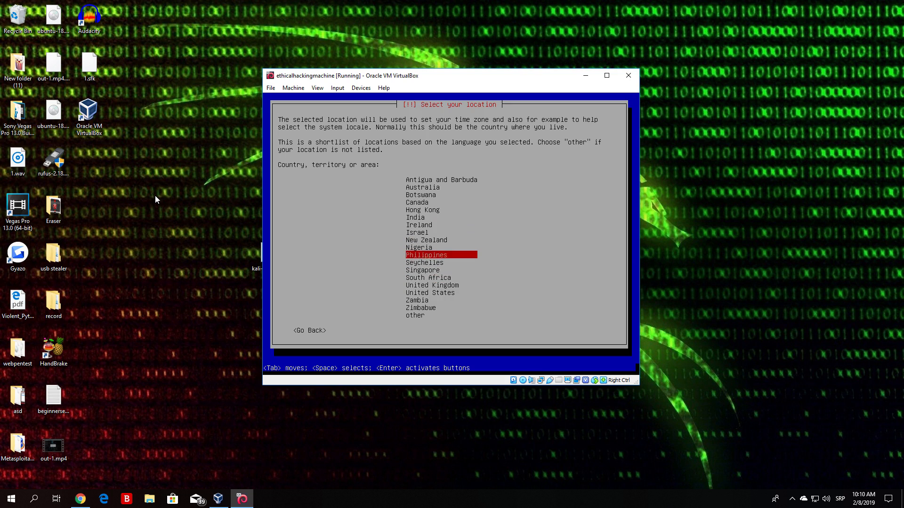
key("Up")
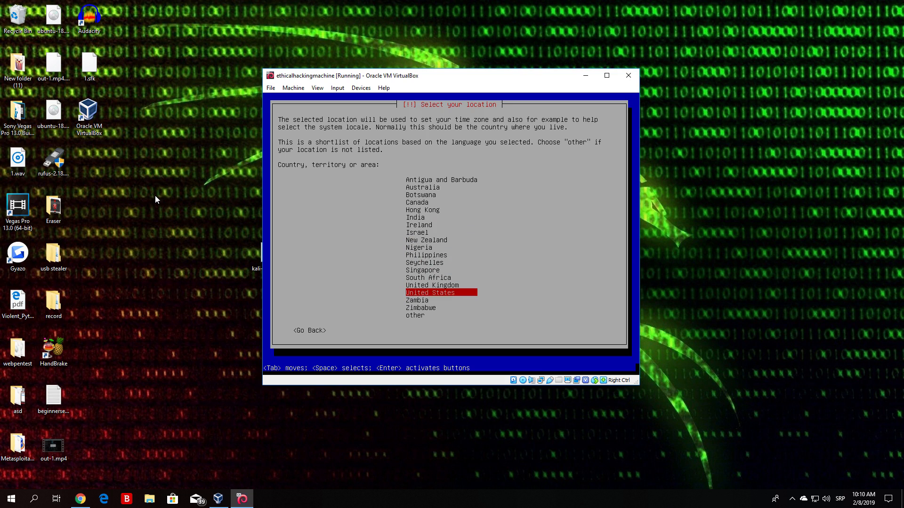
key("Up")
key("Up")
key("Up")
key("Up")
key("Up")
key("Up")
key("Up")
key("Up")
key("Up")
key("Up")
key("Up")
key("Up")
key("Up")
key("Up")
key("Up")
key("Down")
key("Down")
key("Down")
key("Down")
key("Down")
key("Down")
key("Down")
key("Down")
key("Down")
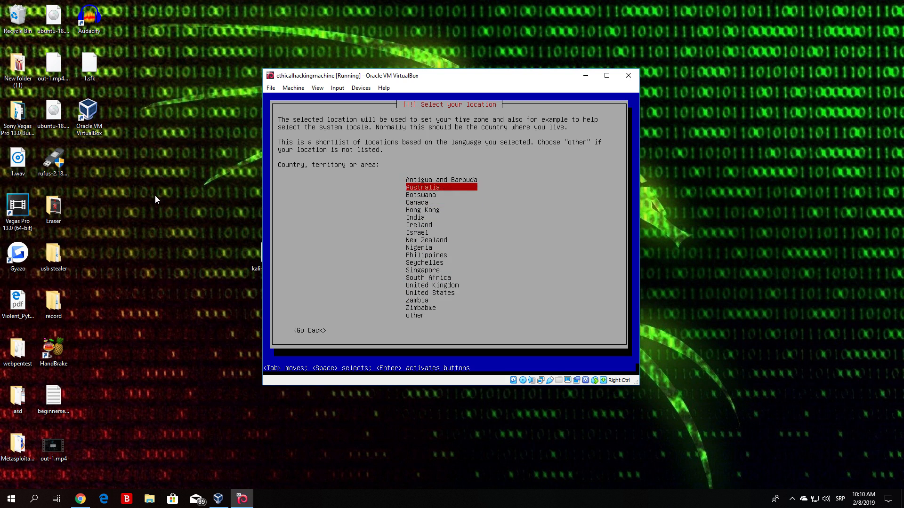
key("Down")
key("Down")
key("Down")
key("Down")
key("Down")
key("Down")
key("Up")
key("Up")
key("Up")
key("Up")
key("Up")
key("Up")
key("Up")
key("Up")
key("Up")
key("Up")
key("Up")
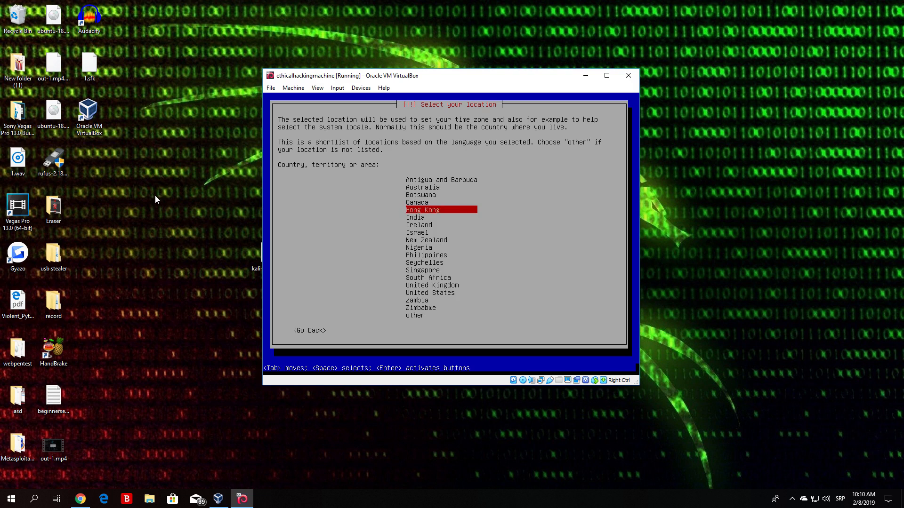
key("Down")
key("Down")
key("Down")
key("Down")
key("Down")
key("Down")
key("Down")
key("Down")
key("Down")
key("Down")
key("Down")
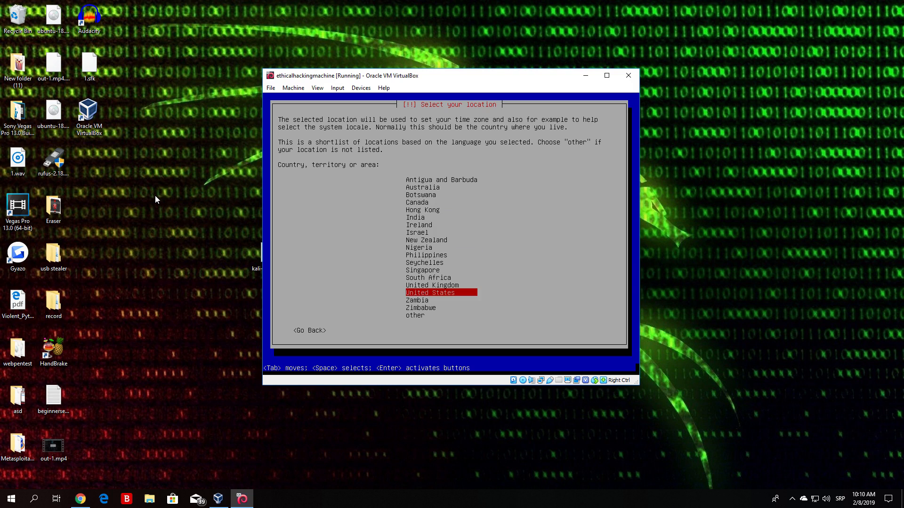
key("Return")
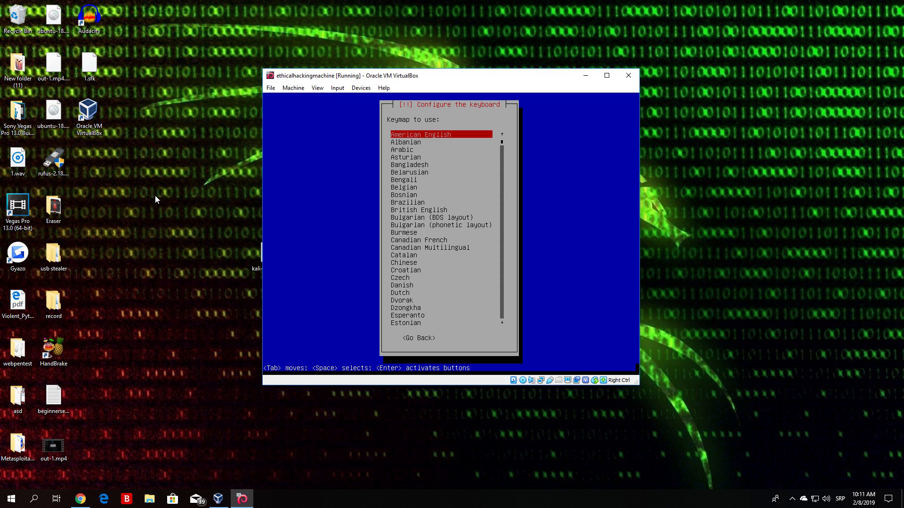
key("Down")
key("Down")
key("Down")
key("Down")
key("Down")
key("Down")
key("Down")
key("Down")
key("Down")
key("Down")
key("Down")
key("Down")
key("Down")
key("Down")
key("Down")
key("Down")
key("Down")
key("Down")
key("Down")
key("Down")
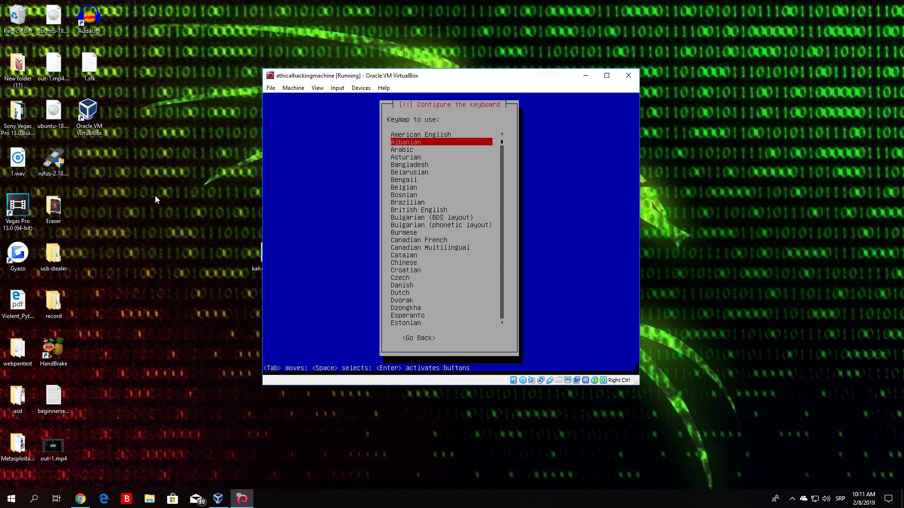
key("Down")
key("Down")
key("Down")
key("Down")
key("Down")
key("Down")
key("Down")
key("Down")
key("Down")
key("Down")
key("Down")
key("Down")
key("Down")
key("Down")
key("Down")
key("Down")
key("Down")
key("Down")
key("Down")
key("Down")
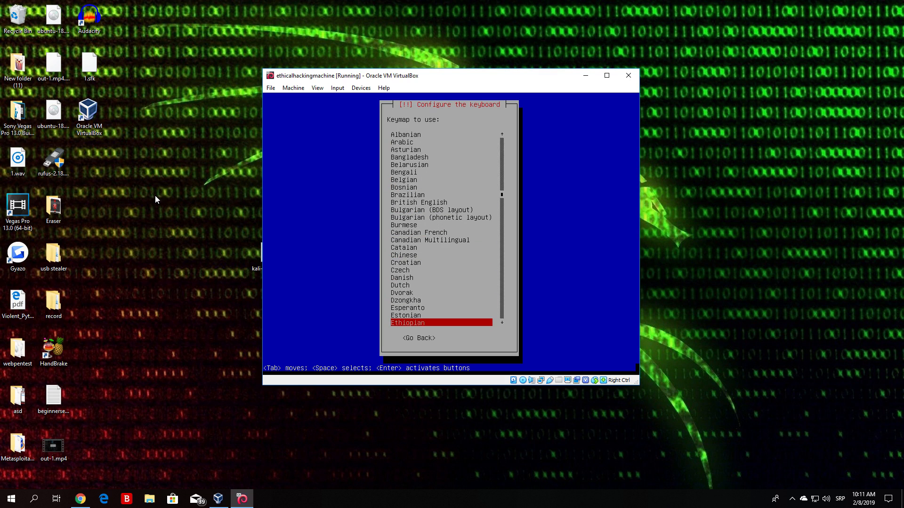
key("Up")
key("Up")
key("Up")
key("Up")
key("Up")
key("Up")
key("Up")
key("Up")
key("Up")
key("Up")
key("Up")
key("Up")
key("Up")
key("Up")
key("Up")
key("Up")
key("Up")
key("Up")
key("Up")
key("Up")
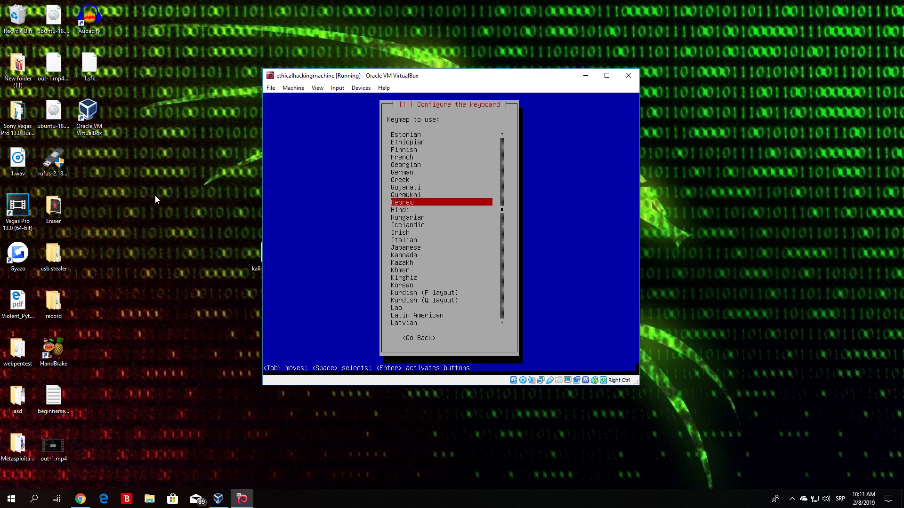
key("Down")
key("Up")
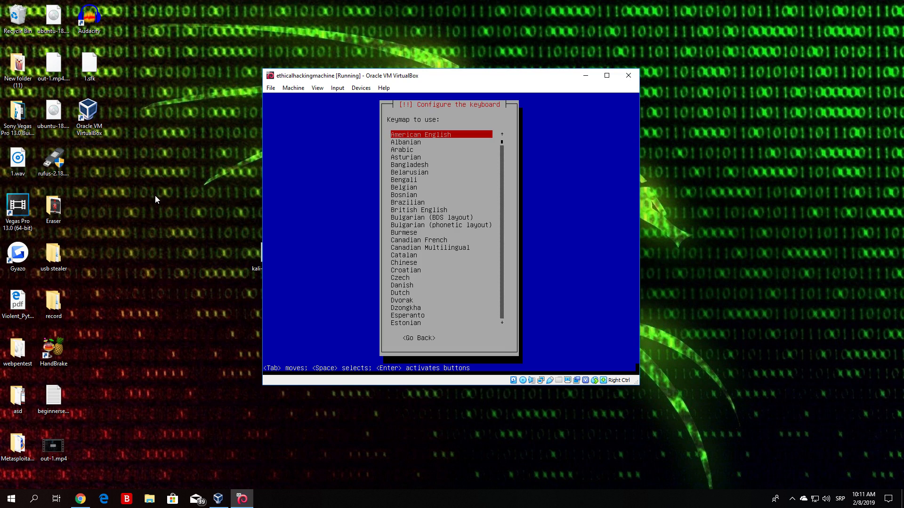
key("Down")
key("Down")
key("Down")
key("Down")
key("Down")
key("Down")
key("Down")
key("Down")
key("Down")
key("Down")
key("Down")
key("Down")
key("Down")
key("Down")
key("Down")
key("Down")
key("Down")
key("Down")
key("Down")
key("Down")
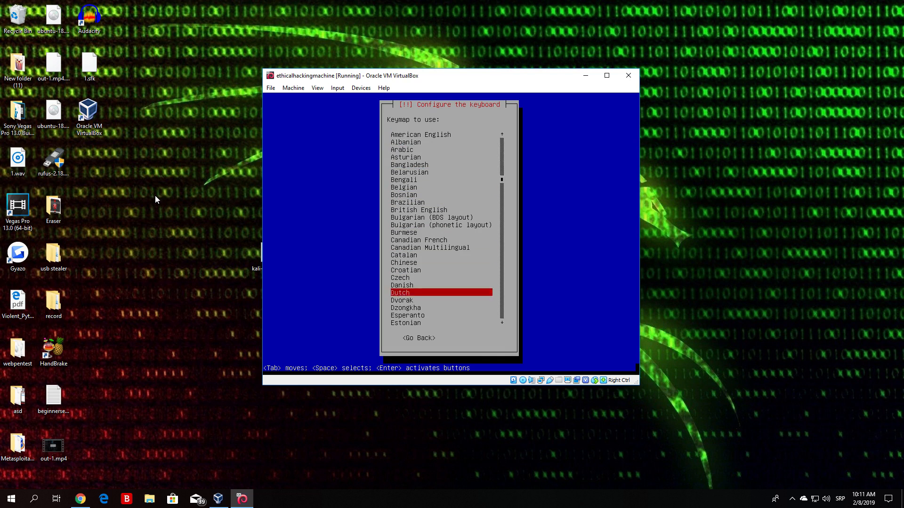
key("Down")
key("Down")
key("Down")
key("Down")
key("Down")
key("Down")
key("Down")
key("Down")
key("Up")
key("Up")
key("Up")
key("Up")
key("Up")
key("Up")
key("Up")
key("Up")
key("Up")
key("Up")
key("Up")
key("Up")
key("Up")
key("Up")
key("Up")
key("Up")
key("Up")
key("Up")
key("Up")
key("Up")
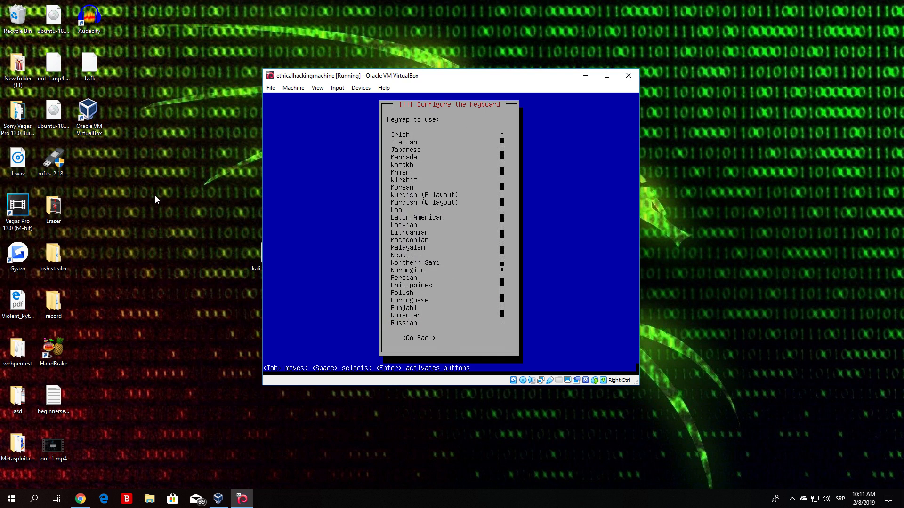
key("Up")
key("Up")
key("Up")
key("Up")
key("Up")
key("Up")
key("Up")
key("Up")
key("Up")
key("Up")
key("Up")
key("Up")
key("Up")
key("Up")
key("Up")
key("Up")
key("Up")
key("Up")
key("Up")
key("Up")
key("Down")
key("Down")
key("Down")
key("Down")
key("Down")
key("Down")
key("Down")
key("Down")
key("Down")
key("Down")
key("Down")
key("Down")
key("Down")
key("Down")
key("Down")
key("Down")
key("Down")
key("Down")
key("Down")
key("Down")
key("Down")
key("Down")
key("Down")
key("Down")
key("Down")
key("Up")
key("Up")
key("Up")
key("Up")
key("Up")
key("Up")
key("Up")
key("Up")
key("Up")
key("Up")
key("Up")
key("Up")
key("Up")
key("Up")
key("Up")
key("Up")
key("Up")
key("Up")
key("Up")
key("Down")
key("Down")
key("Down")
key("Up")
key("Up")
key("Up")
key("Up")
key("Up")
key("Up")
key("Up")
key("Up")
key("Up")
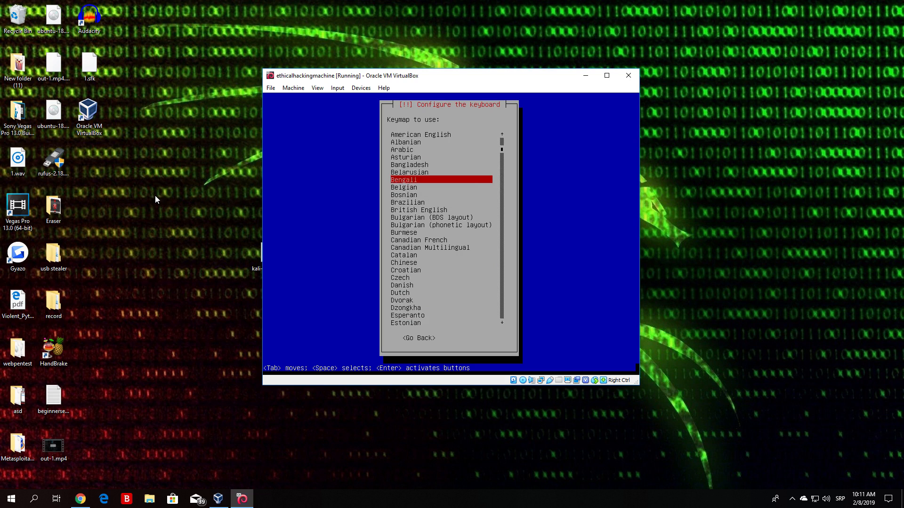
key("Down")
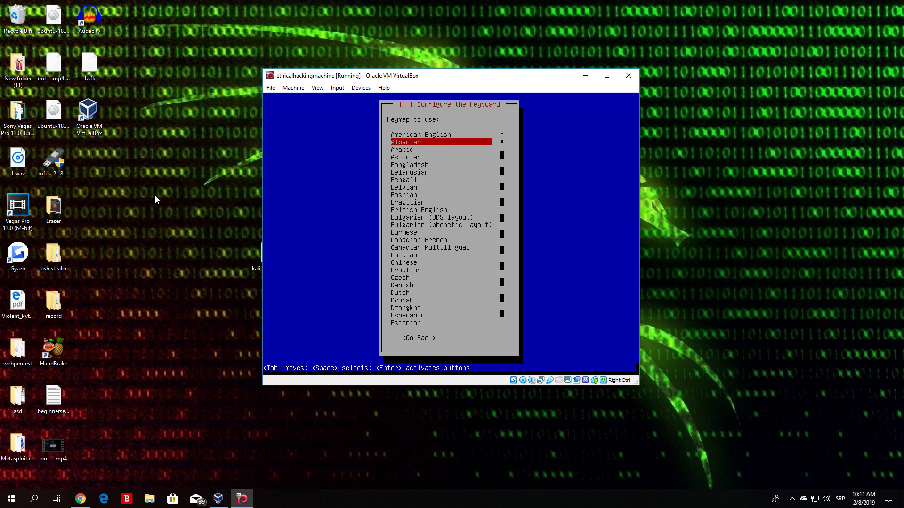
key("Up")
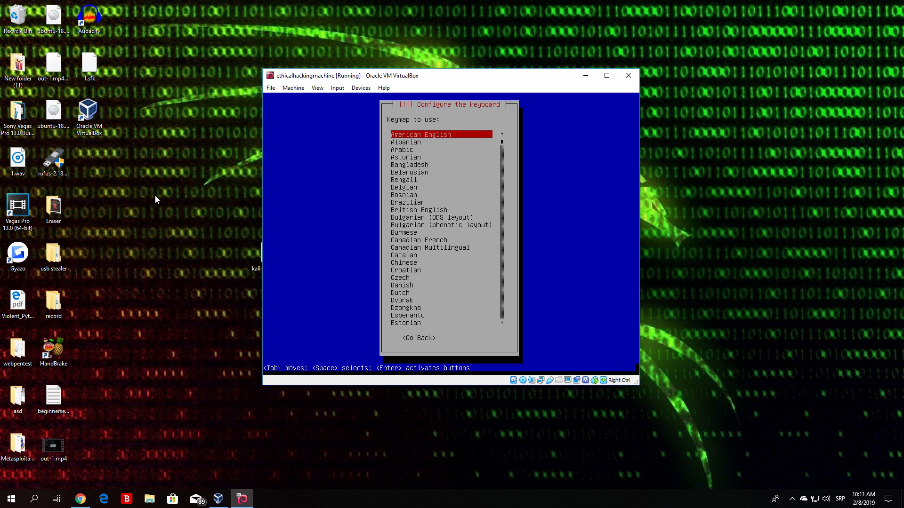
Step: Accept the American English keyboard and replace the hostname with 'kali'
key("Return")
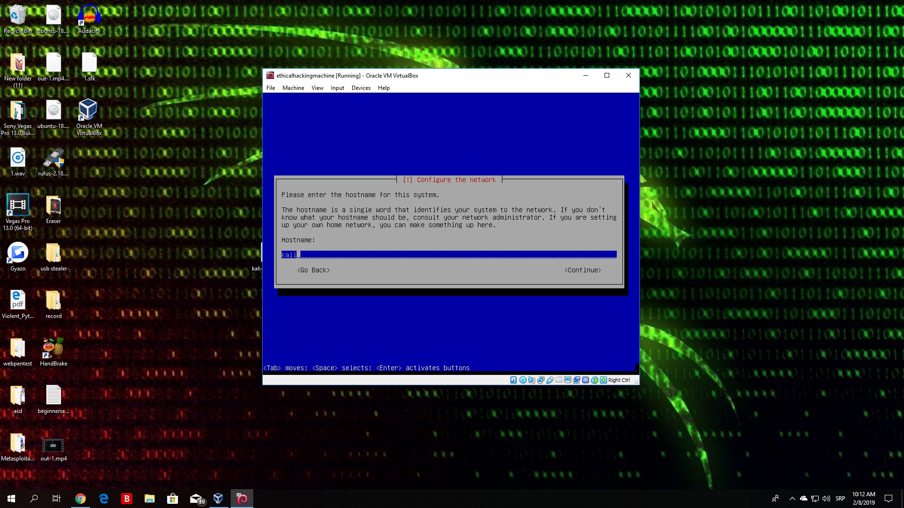
key("BackSpace")
key("BackSpace")
key("BackSpace")
key("BackSpace")
type("kali")
key("Tab")
Step: Confirm hostname 'kali' and continue with the domain name left blank
key("Return")
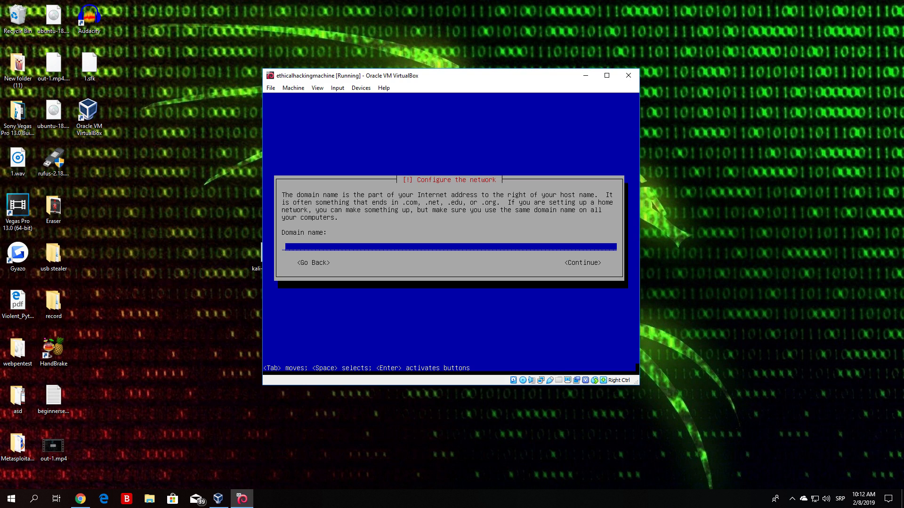
key("Tab")
key("Return")
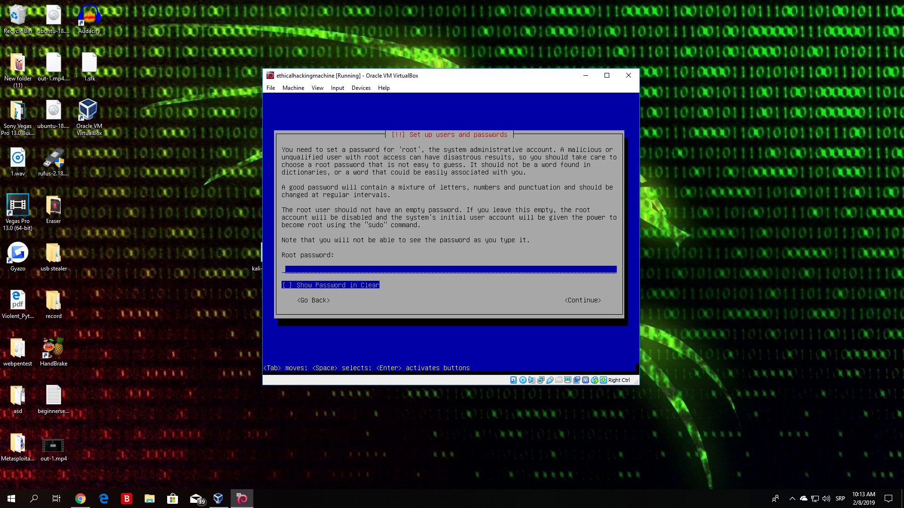
Step: Enter the root password, then re-enter it to confirm
type("********")
key("Tab")
key("Tab")
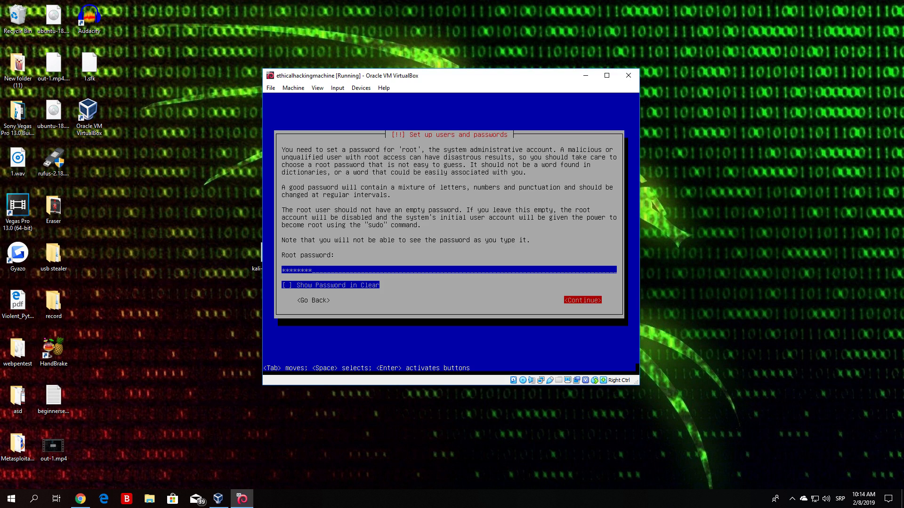
key("Return")
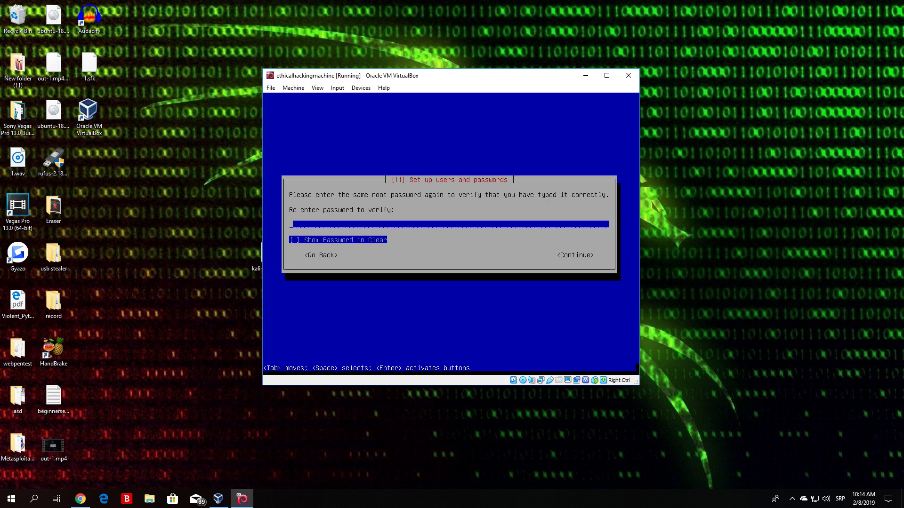
type("********")
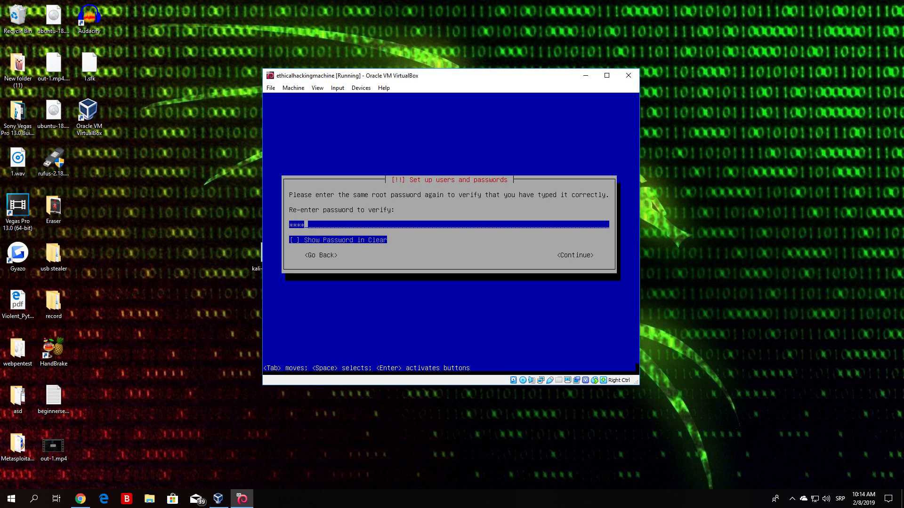
key("Tab")
key("Tab")
key("Return")
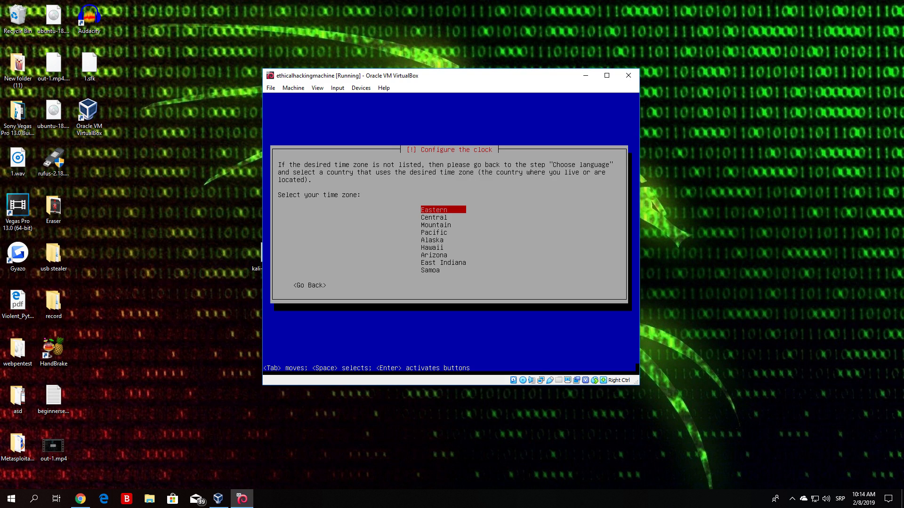
Step: Select Eastern as the clock's time zone
key("Down")
key("Down")
key("Down")
key("Down")
key("Up")
key("Up")
key("Up")
key("Up")
key("Return")
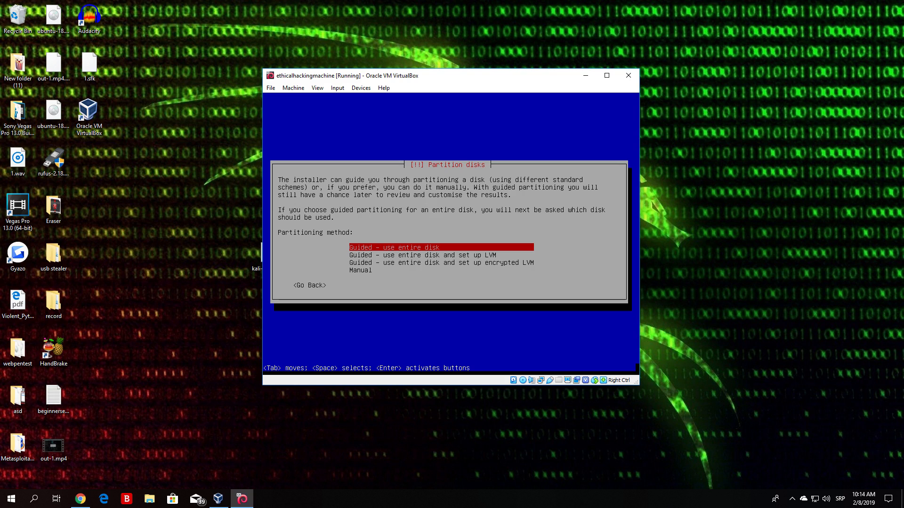
Step: Use guided partitioning on the whole 32.1 GB disk with all files in one partition
key("Down")
key("Down")
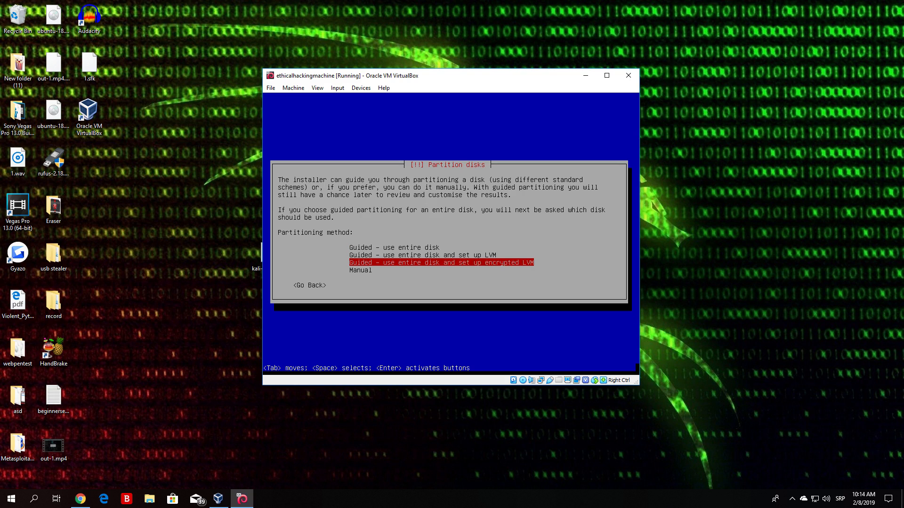
key("Up")
key("Up")
key("Down")
key("Down")
key("Down")
key("Up")
key("Up")
key("Up")
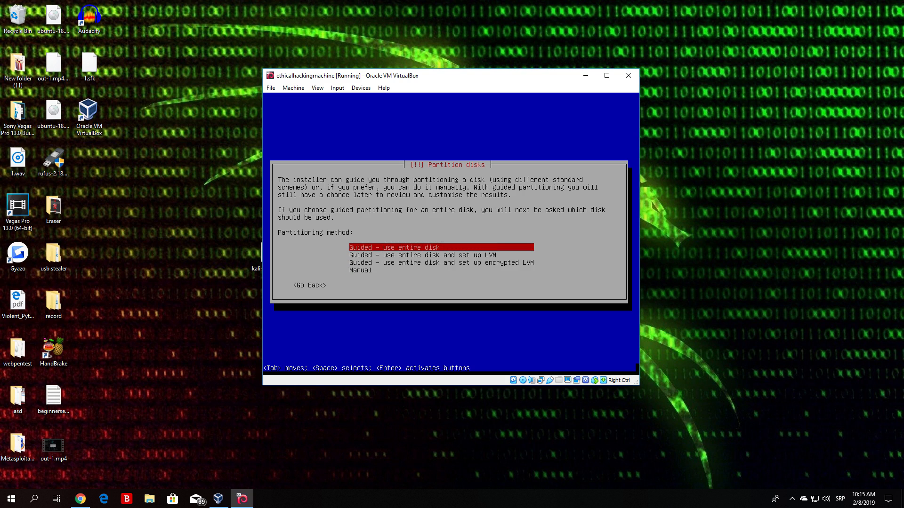
key("Return")
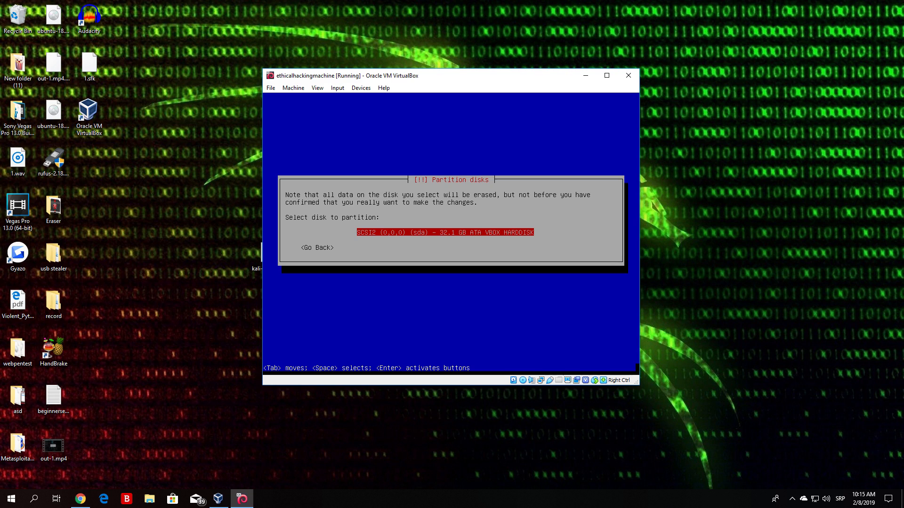
key("Return")
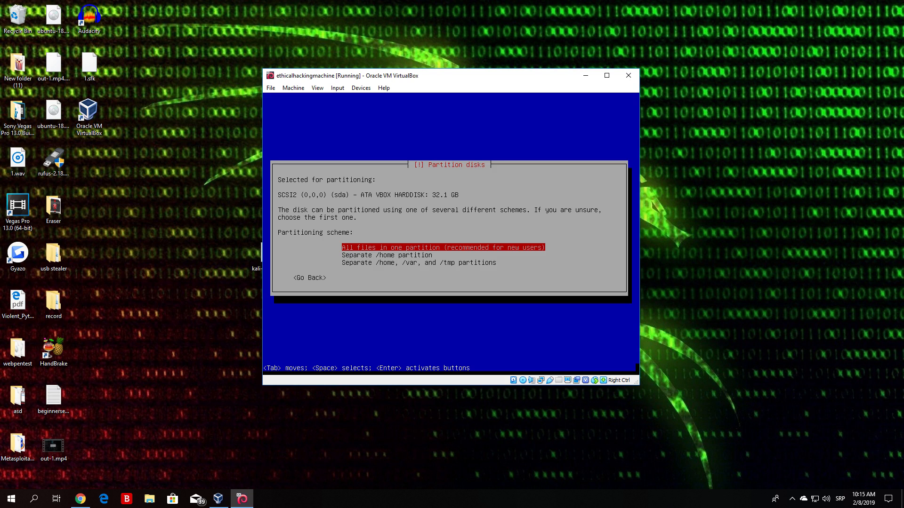
key("Return")
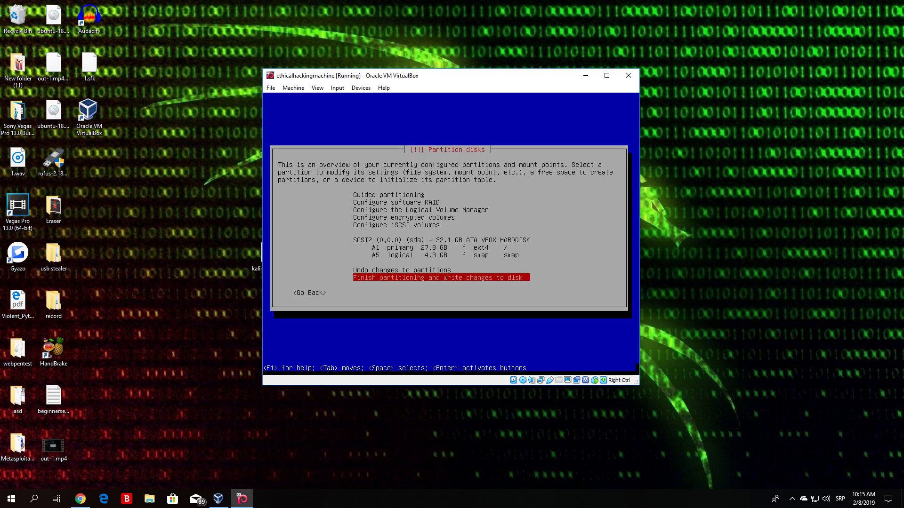
Step: Finish partitioning and answer Yes to write the changes to disk
key("Up")
key("Down")
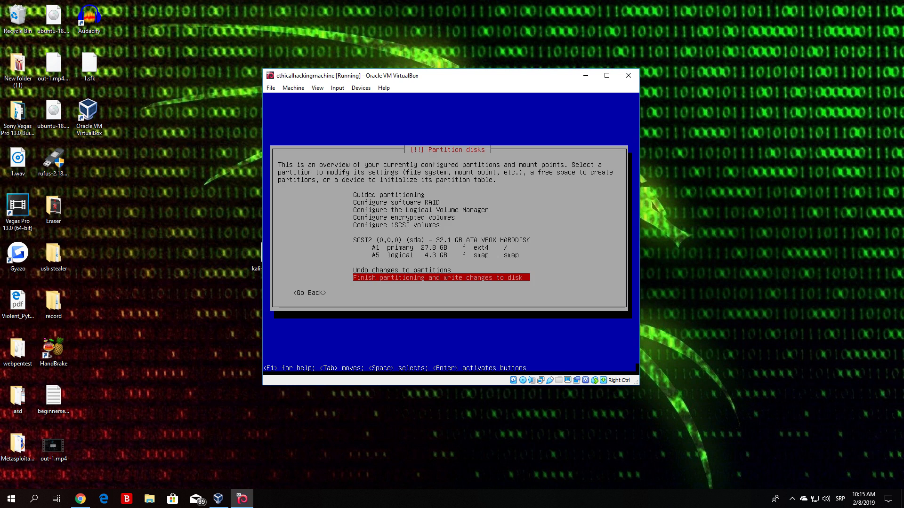
key("Up")
key("Down")
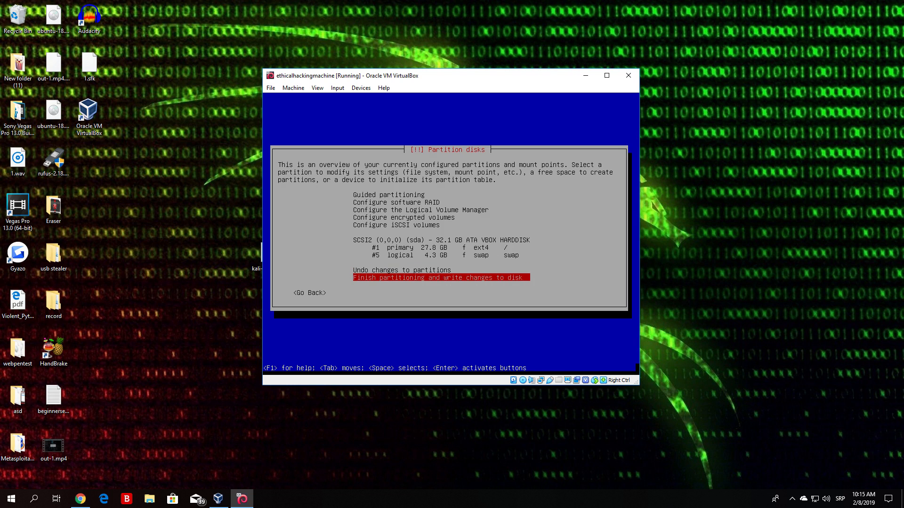
key("Return")
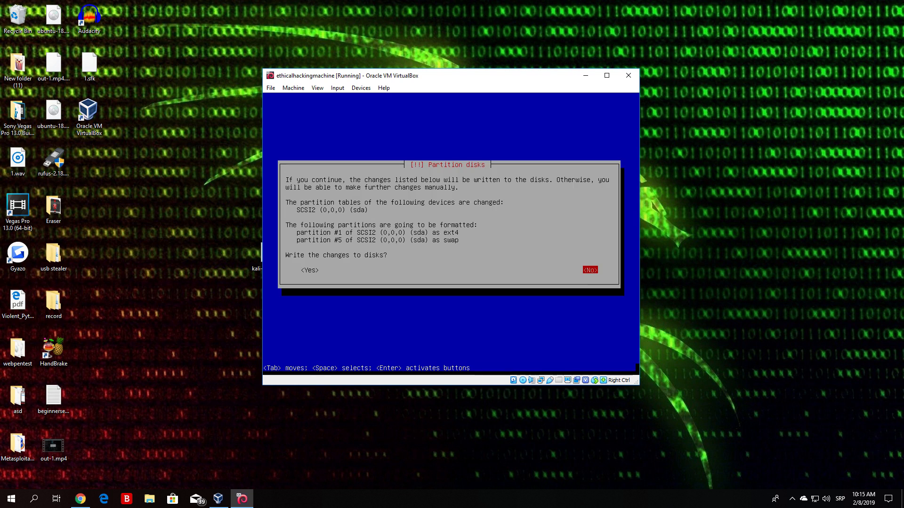
key("Tab")
key("Tab")
key("Tab")
key("Return")
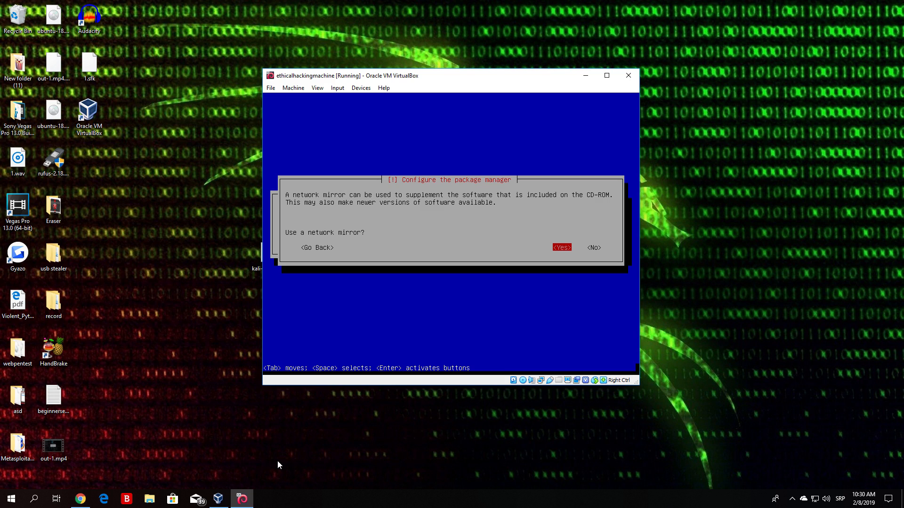
Step: Choose Yes to use a network mirror and continue with the HTTP proxy left blank
key("Right")
key("Left")
key("Return")
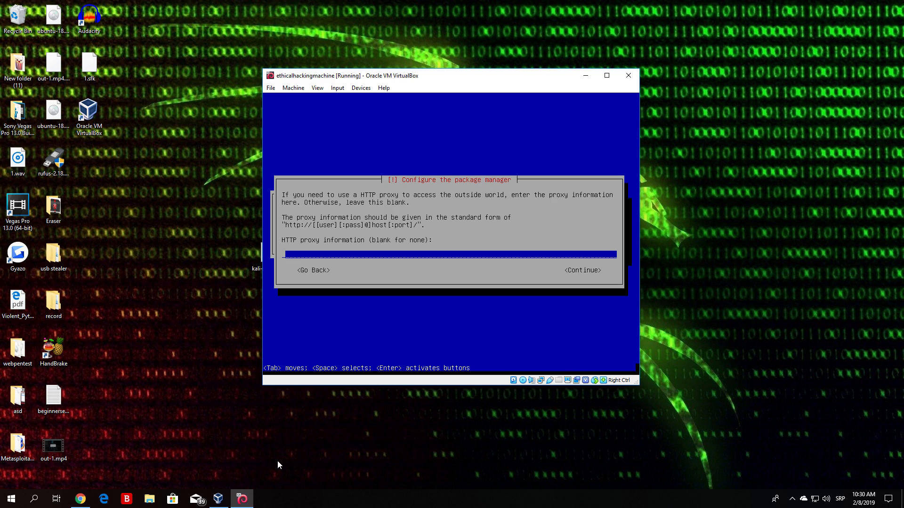
key("Tab")
key("Return")
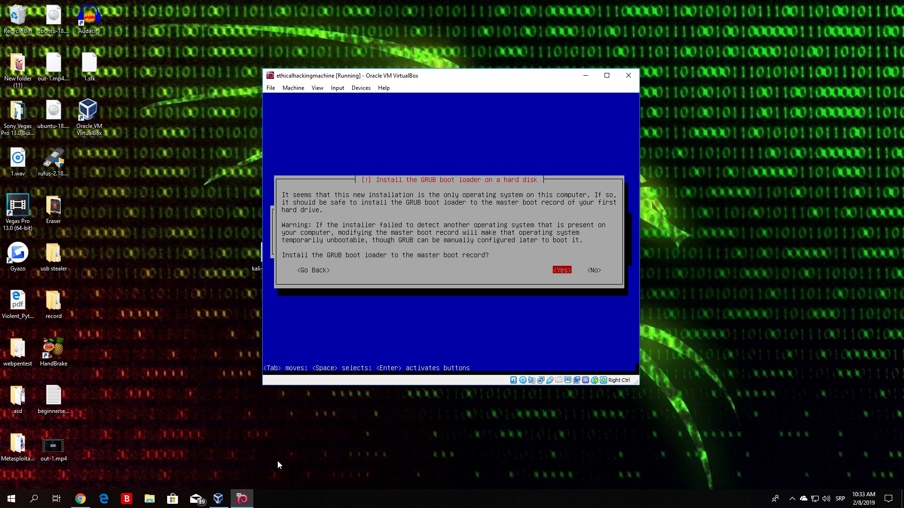
Step: Install the GRUB boot loader to the master boot record on /dev/sda
key("Right")
key("Left")
key("Return")
key("Down")
key("Up")
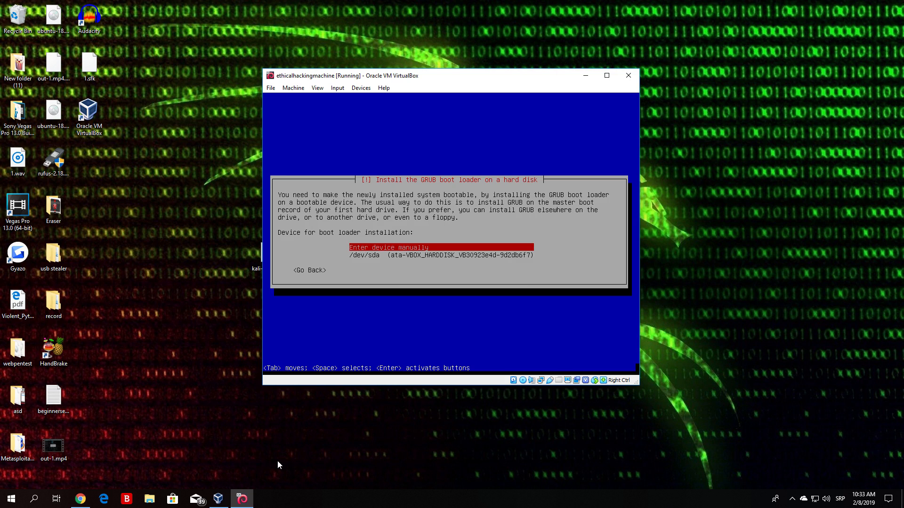
key("Down")
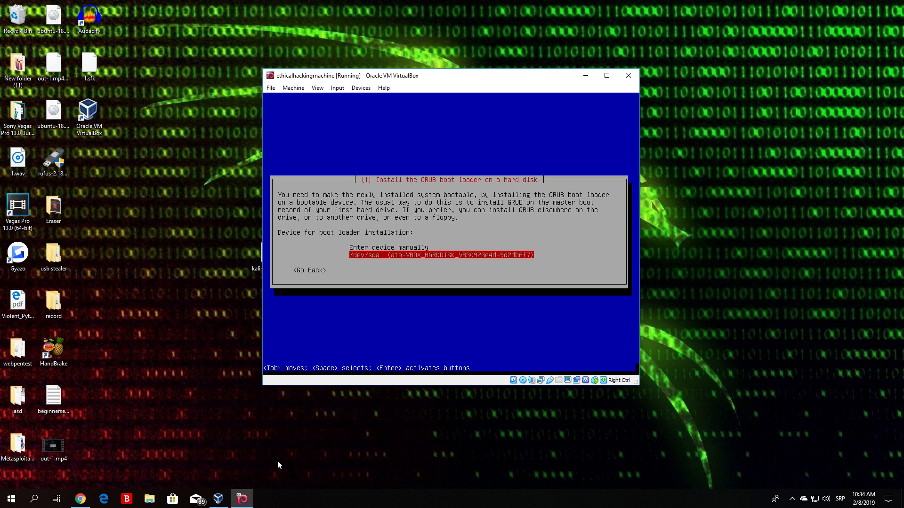
key("Return")
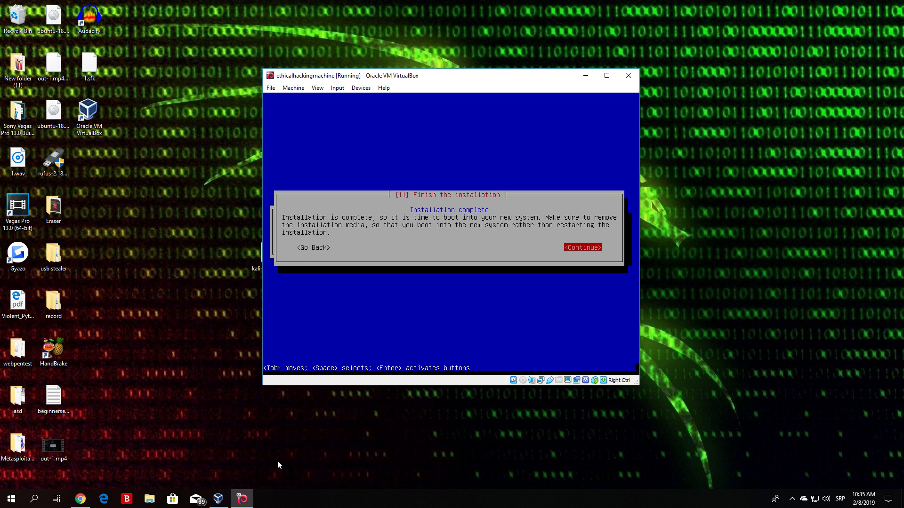
Step: Continue past the Installation complete screen so the VM reboots into Kali
key("Return")
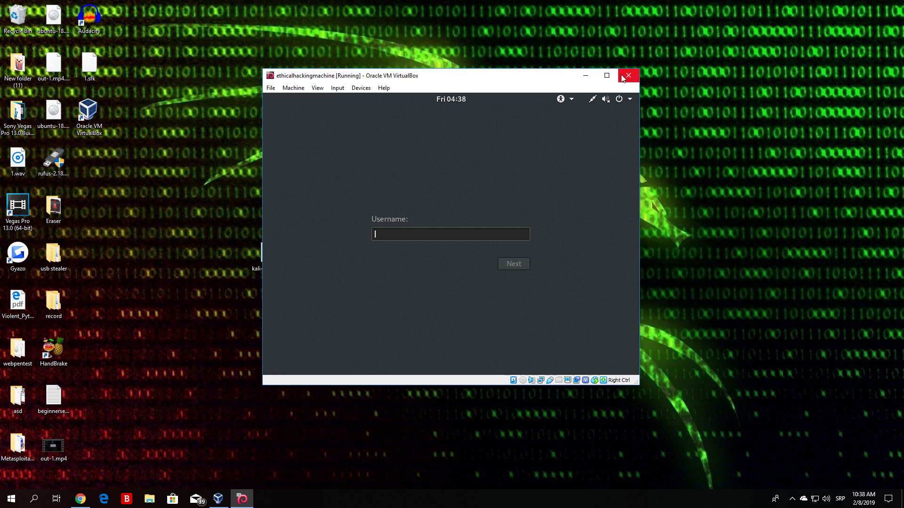
Step: Widen the virtual machine window and maximize it
left_click_drag(639, 134, 830, 134)
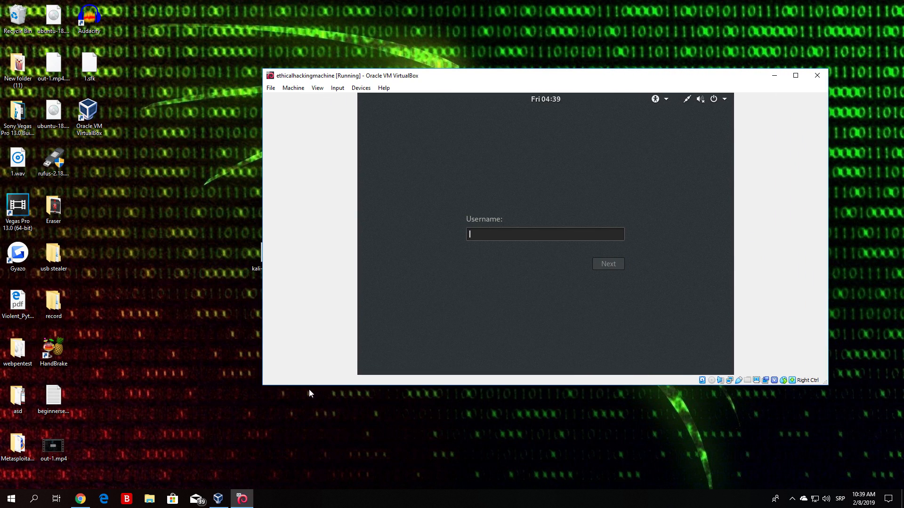
left_click_drag(262, 384, 106, 489)
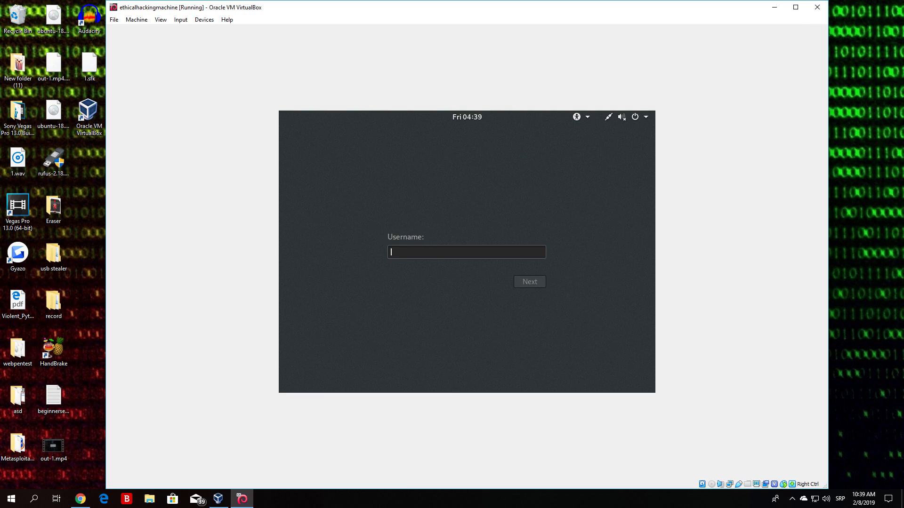
left_click(796, 5)
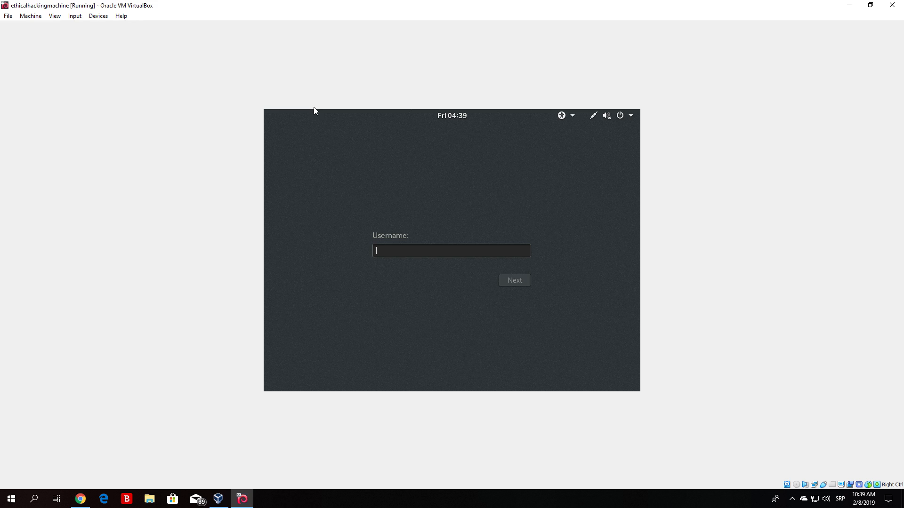
Step: Log in as root with the account password
type("root")
key("Return")
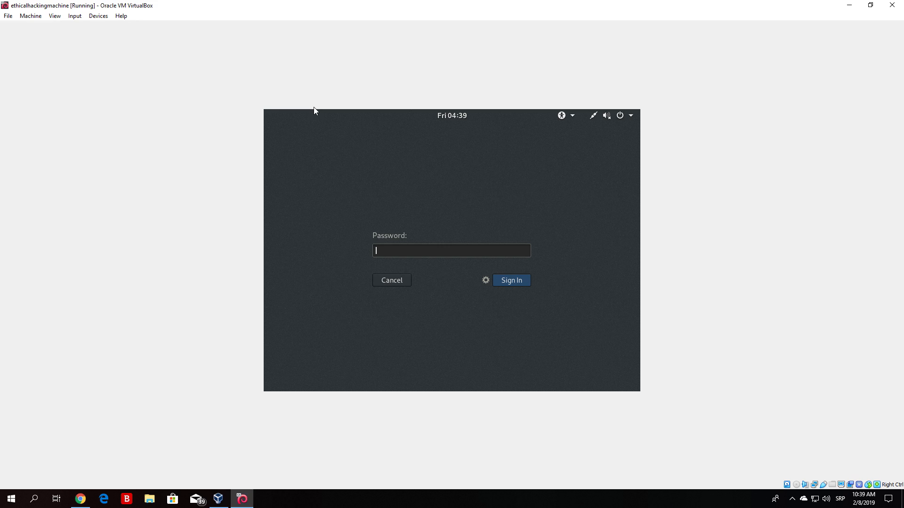
type("••••••••")
key("Return")
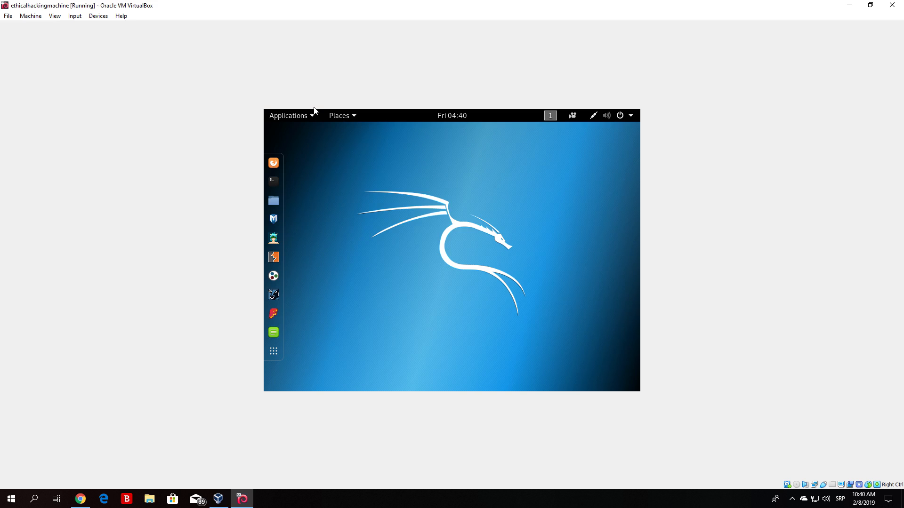
Step: Launch a Terminal from the Kali dock and nudge its window slightly right and down
left_click(274, 181)
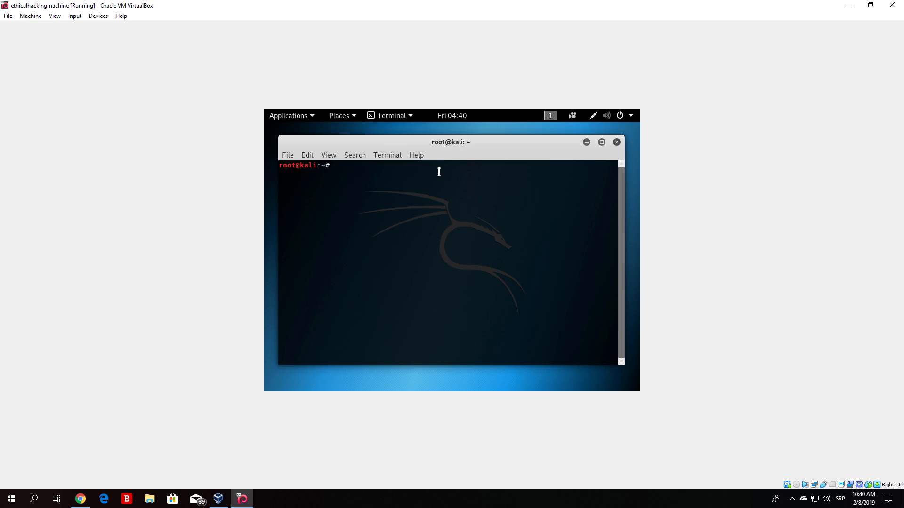
left_click_drag(443, 145, 459, 155)
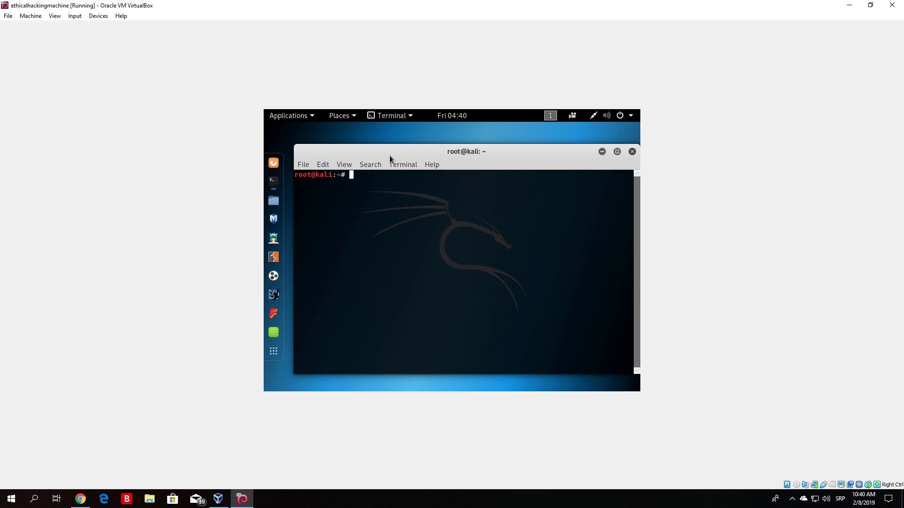
left_click_drag(409, 153, 429, 161)
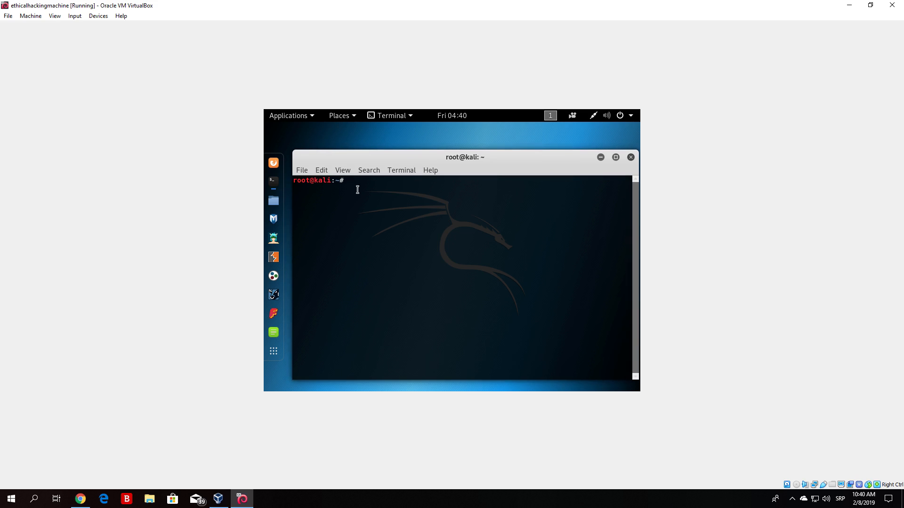